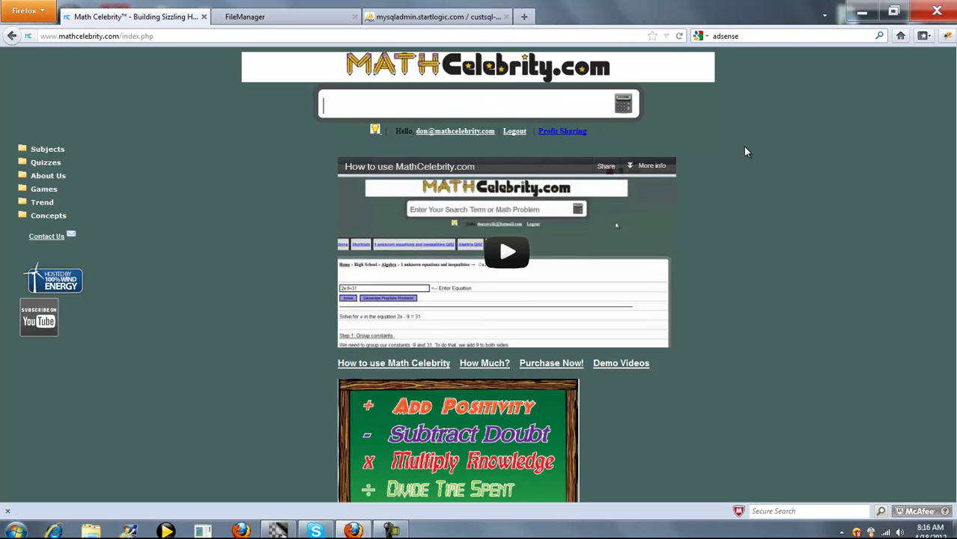
- Open the uniform distribution calculator via search and compute the PDF for a=1, b=4, x=2
{"action": "type", "text": "unifo"}
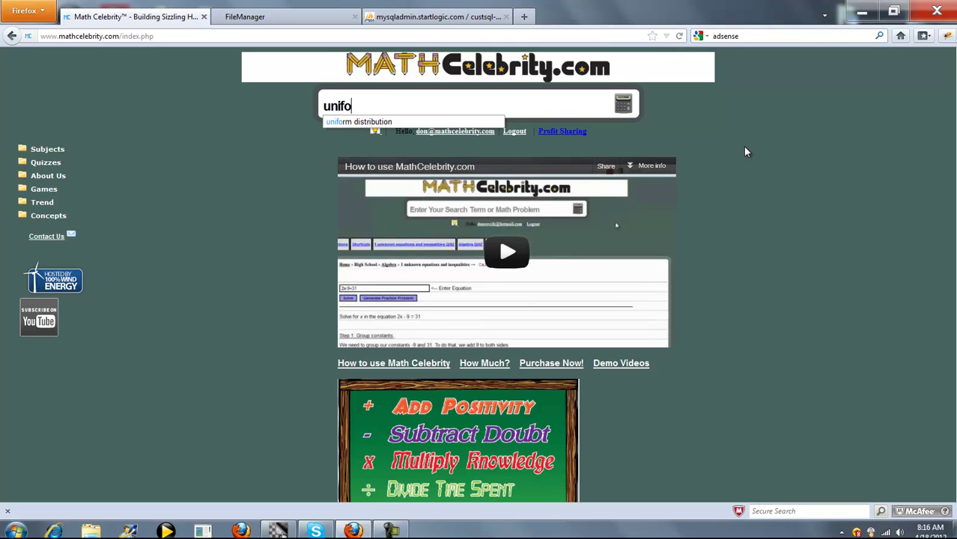
{"action": "key", "text": "Down"}
{"action": "key", "text": "Return"}
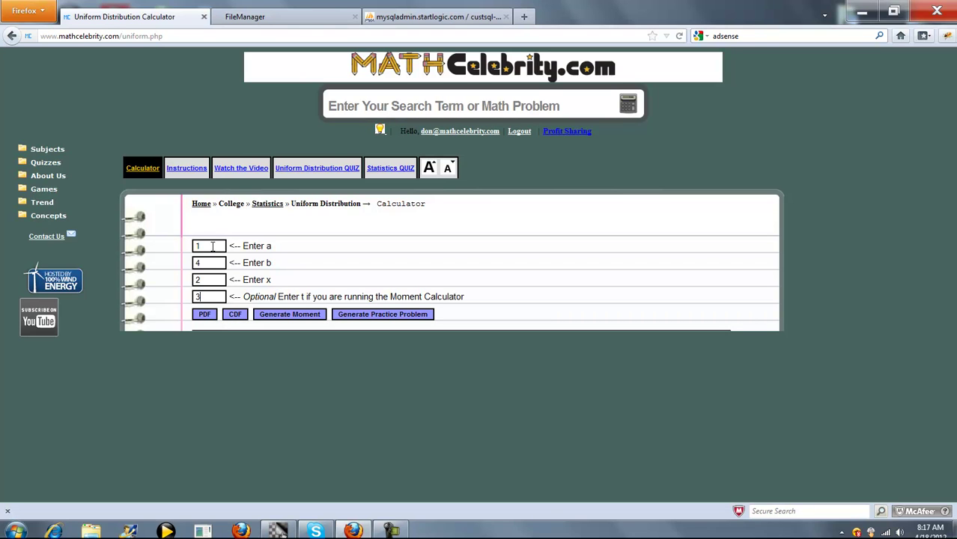
{"action": "left_click", "coordinate": [209, 282]}
{"action": "left_click", "coordinate": [206, 315]}
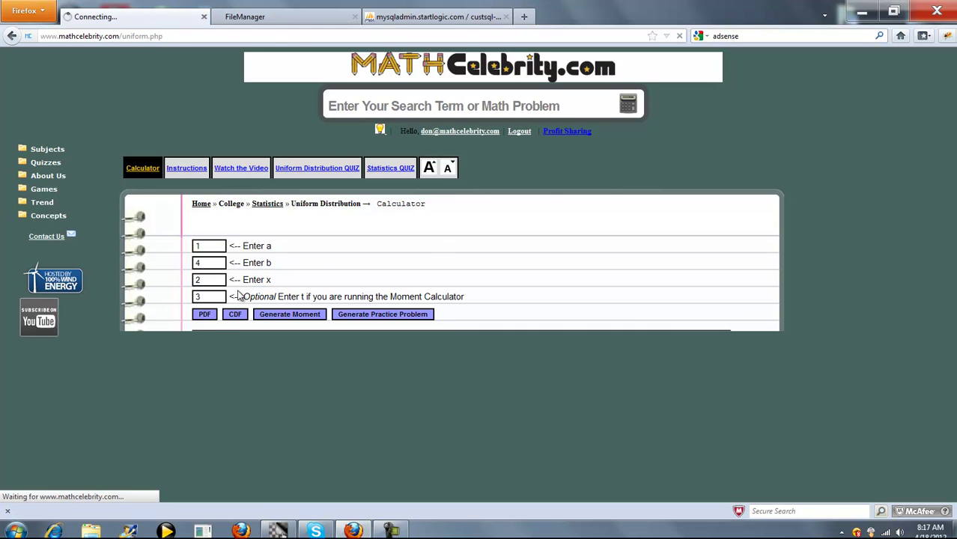
- Enlarge the page text and review the PDF solution through μ = 2.5, σ² = 0.75, σ ≈ 0.866
{"action": "left_click", "coordinate": [430, 171]}
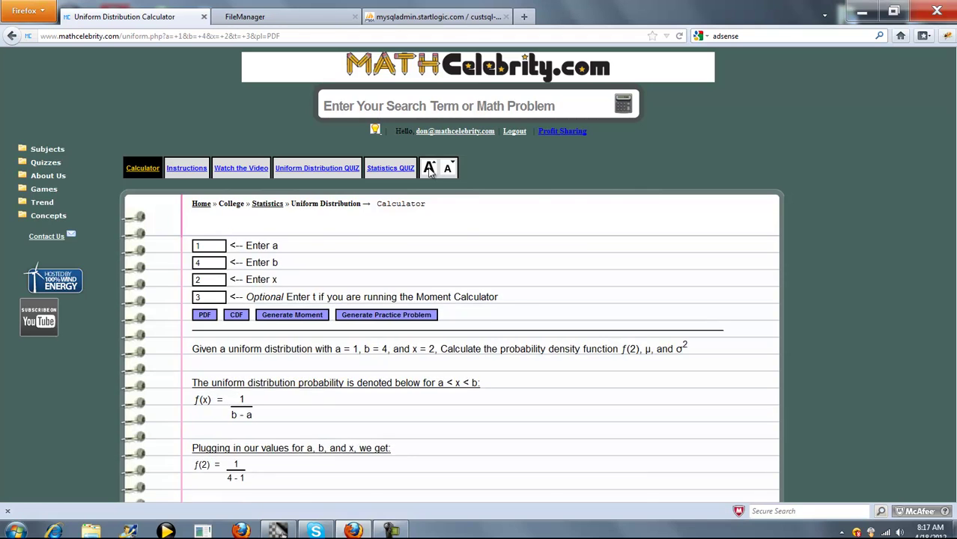
{"action": "scroll", "coordinate": [516, 230], "scroll_direction": "down", "scroll_amount": 2}
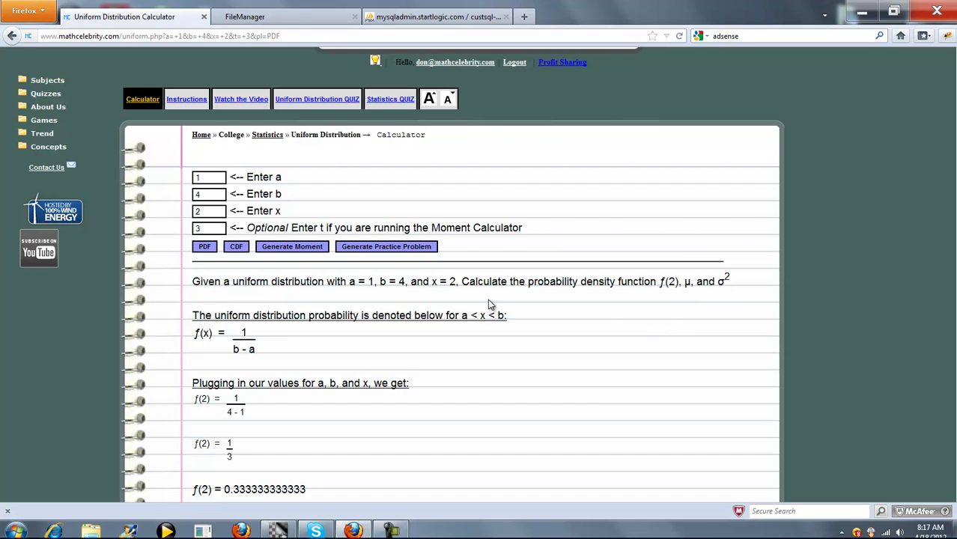
{"action": "scroll", "coordinate": [488, 299], "scroll_direction": "down", "scroll_amount": 2}
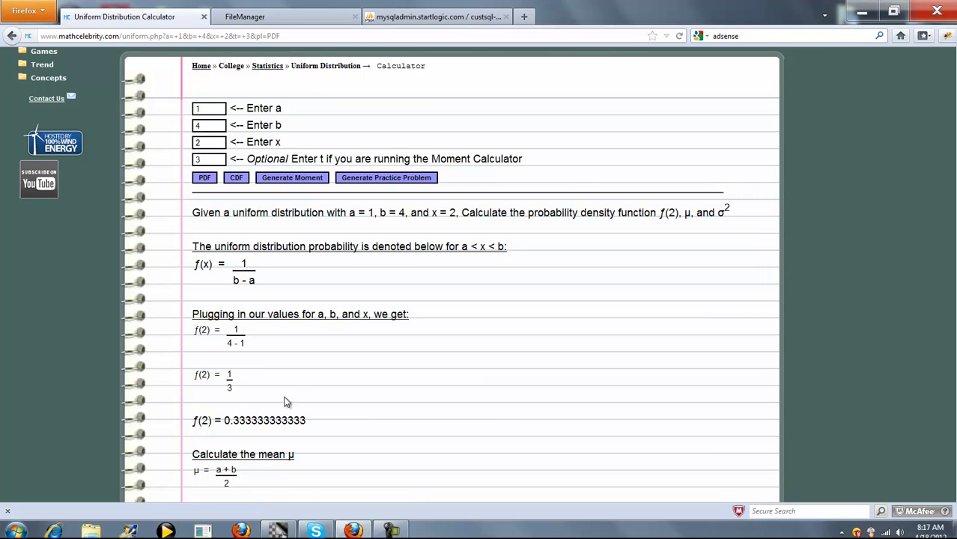
{"action": "scroll", "coordinate": [293, 389], "scroll_direction": "down", "scroll_amount": 4}
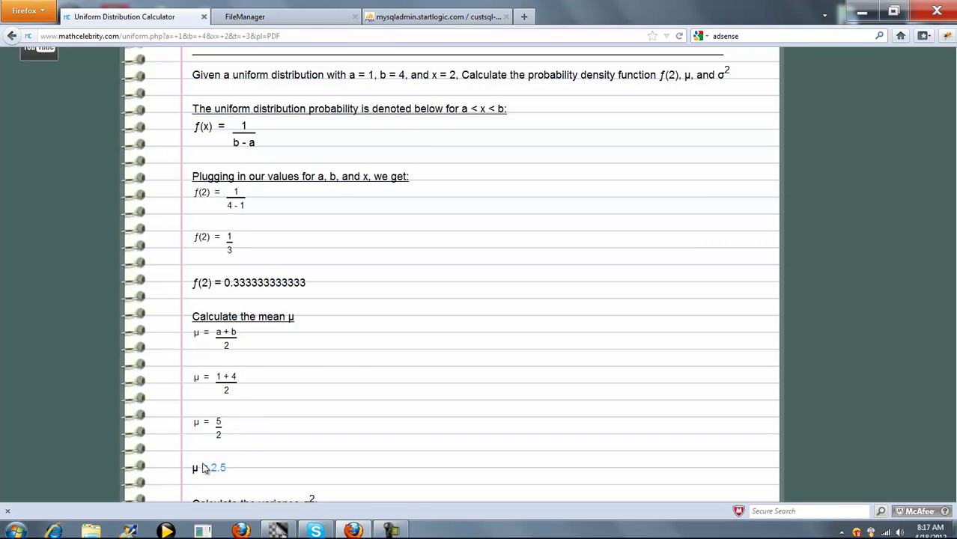
{"action": "scroll", "coordinate": [359, 365], "scroll_direction": "down", "scroll_amount": 3}
{"action": "scroll", "coordinate": [359, 365], "scroll_direction": "down", "scroll_amount": 3}
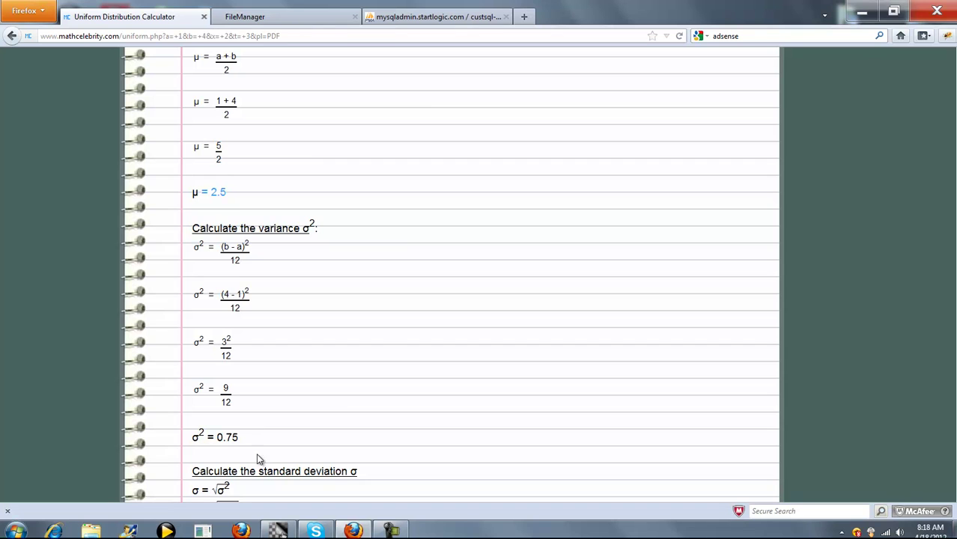
{"action": "scroll", "coordinate": [389, 324], "scroll_direction": "down", "scroll_amount": 2}
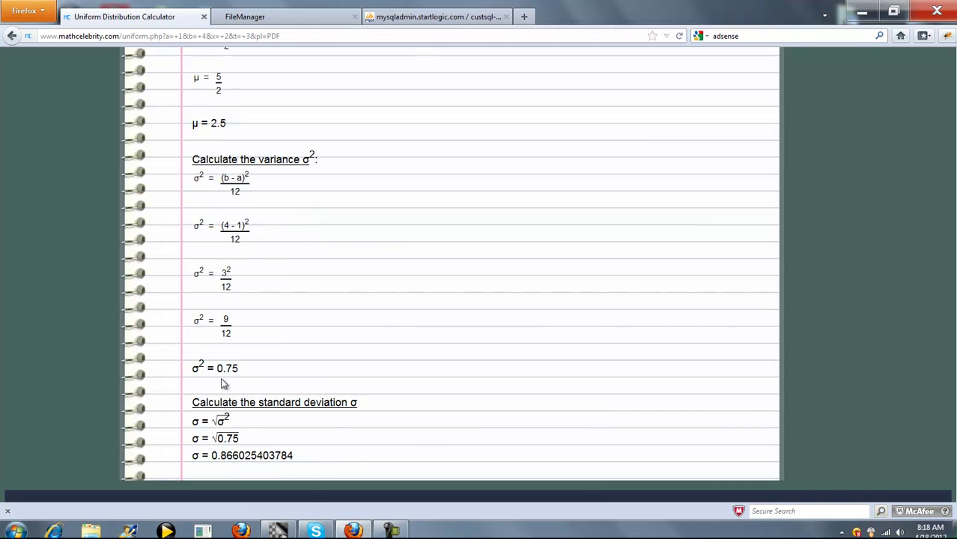
{"action": "left_click_drag", "start_coordinate": [261, 460], "coordinate": [205, 455]}
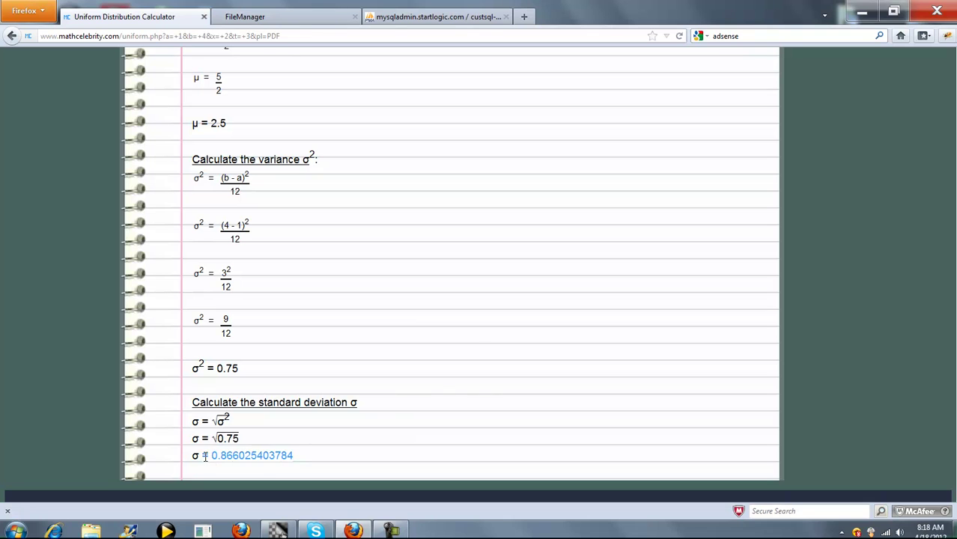
{"action": "left_click", "coordinate": [471, 341]}
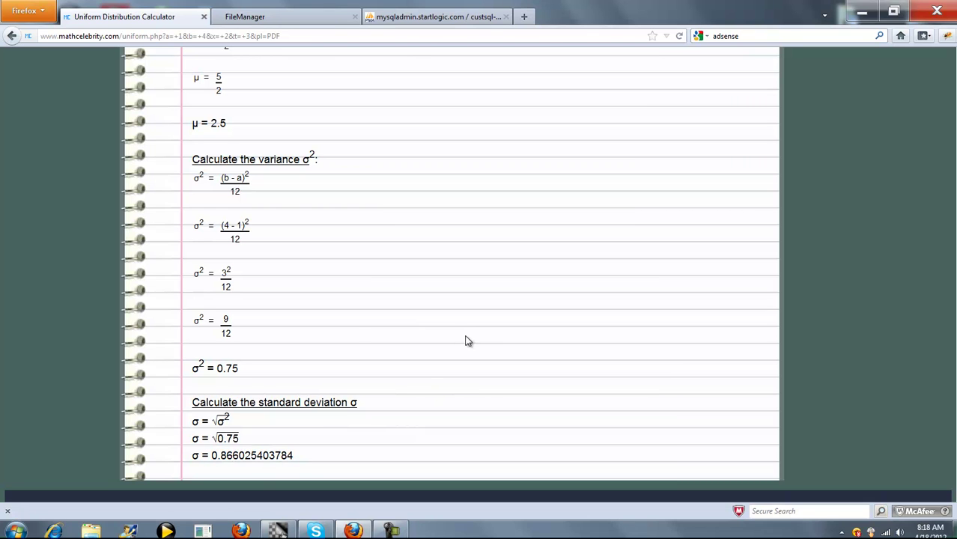
{"action": "scroll", "coordinate": [353, 327], "scroll_direction": "up", "scroll_amount": 5}
{"action": "scroll", "coordinate": [352, 328], "scroll_direction": "up", "scroll_amount": 10}
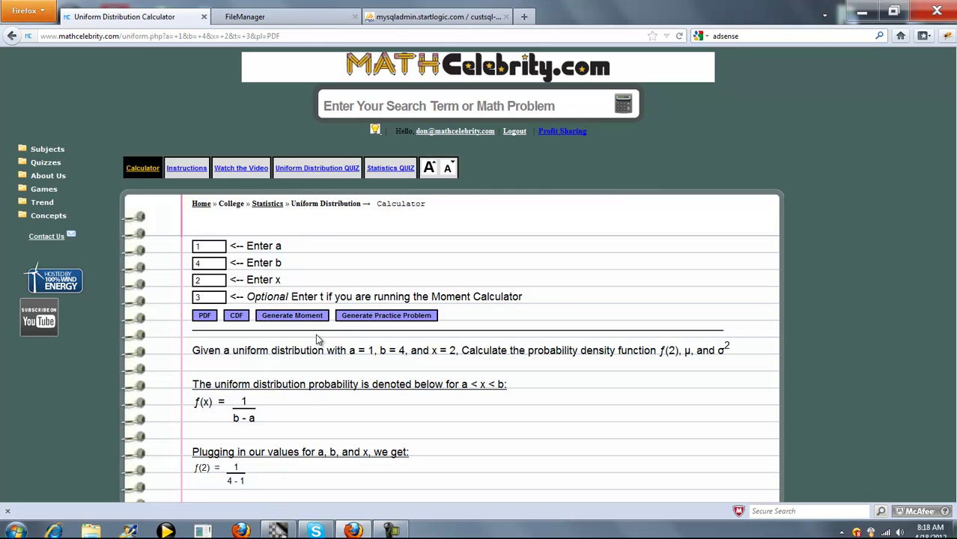
- Request the CDF solution for the same values in larger text, dismissing the colour-scheme notice
{"action": "left_click", "coordinate": [234, 316]}
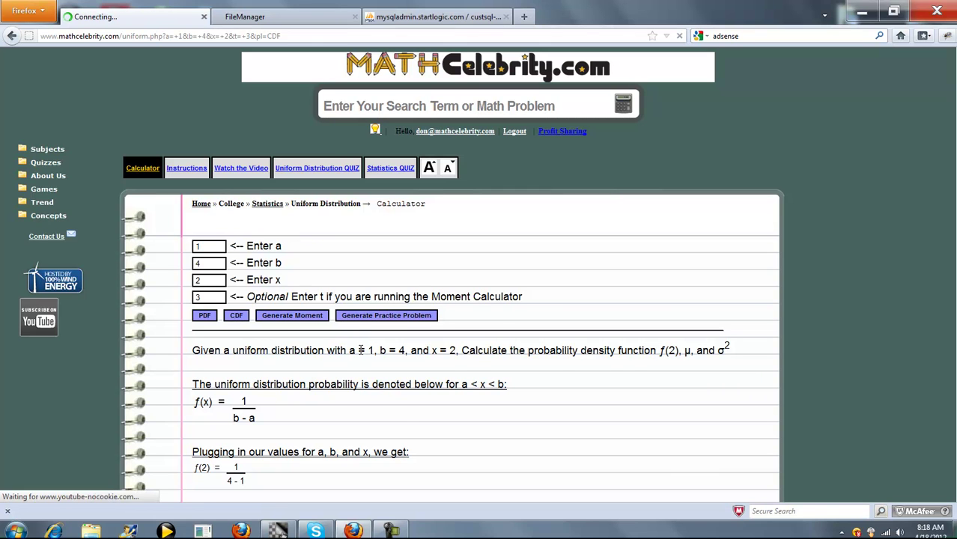
{"action": "left_click", "coordinate": [430, 168]}
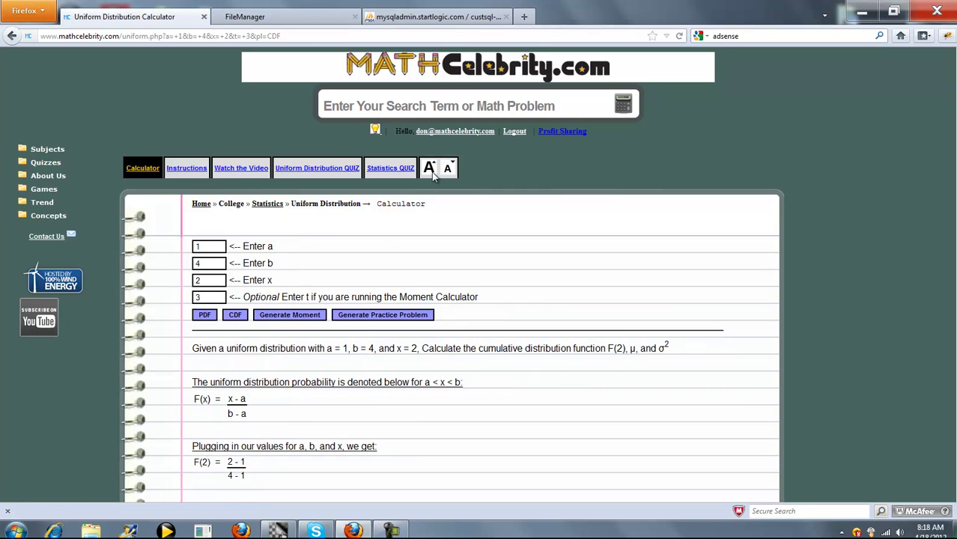
{"action": "scroll", "coordinate": [432, 299], "scroll_direction": "down", "scroll_amount": 2}
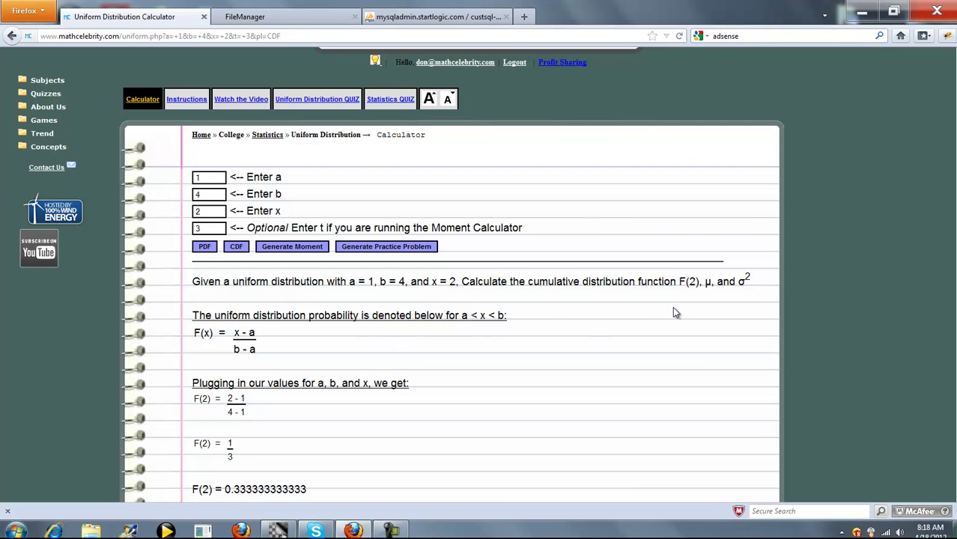
{"action": "scroll", "coordinate": [360, 292], "scroll_direction": "down", "scroll_amount": 2}
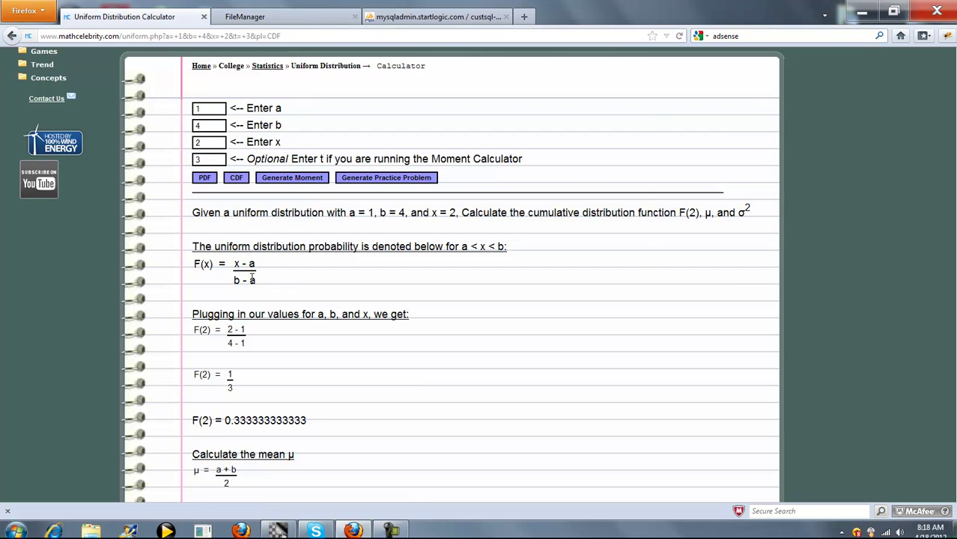
{"action": "left_click", "coordinate": [614, 126]}
- Review the CDF steps from F(2) ≈ 0.333 down to σ ≈ 0.866, then return to the top
{"action": "scroll", "coordinate": [338, 340], "scroll_direction": "down", "scroll_amount": 3}
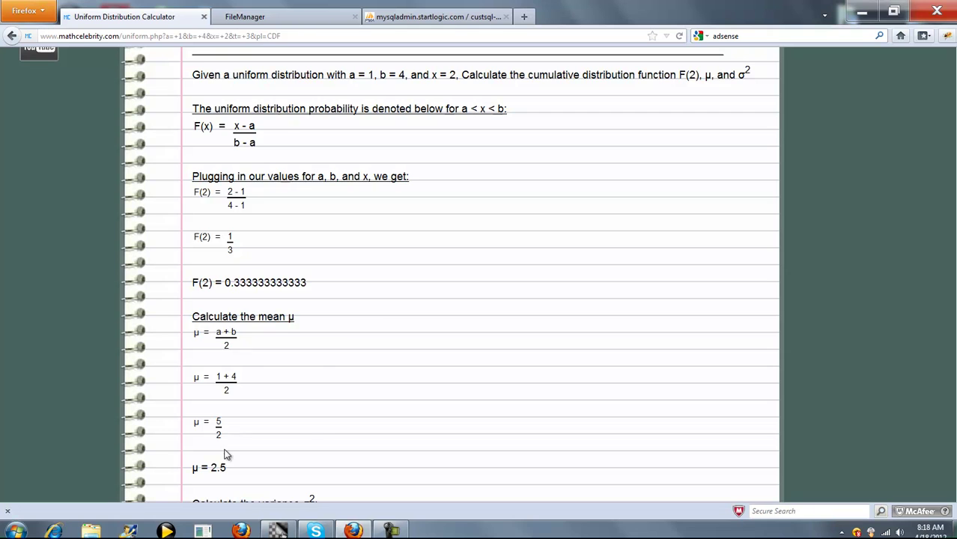
{"action": "scroll", "coordinate": [382, 322], "scroll_direction": "down", "scroll_amount": 2}
{"action": "scroll", "coordinate": [381, 322], "scroll_direction": "down", "scroll_amount": 2}
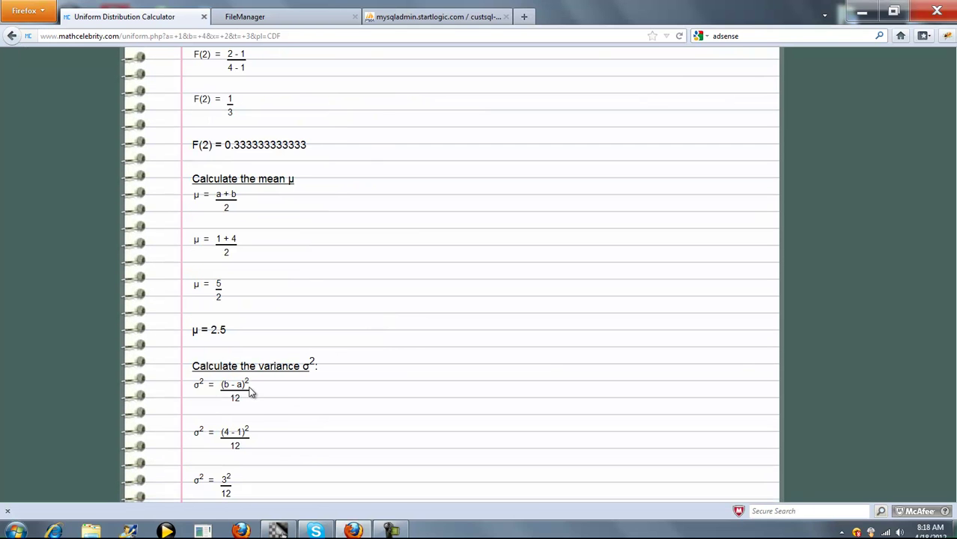
{"action": "scroll", "coordinate": [374, 377], "scroll_direction": "down", "scroll_amount": 4}
{"action": "scroll", "coordinate": [374, 377], "scroll_direction": "down", "scroll_amount": 2}
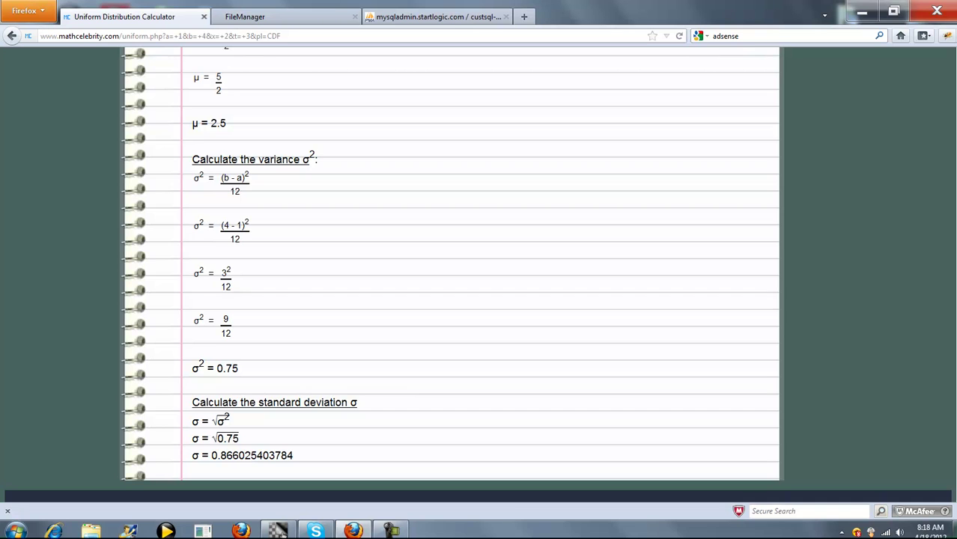
{"action": "scroll", "coordinate": [479, 300], "scroll_direction": "up", "scroll_amount": 4}
{"action": "scroll", "coordinate": [480, 300], "scroll_direction": "up", "scroll_amount": 9}
{"action": "scroll", "coordinate": [480, 299], "scroll_direction": "up", "scroll_amount": 2}
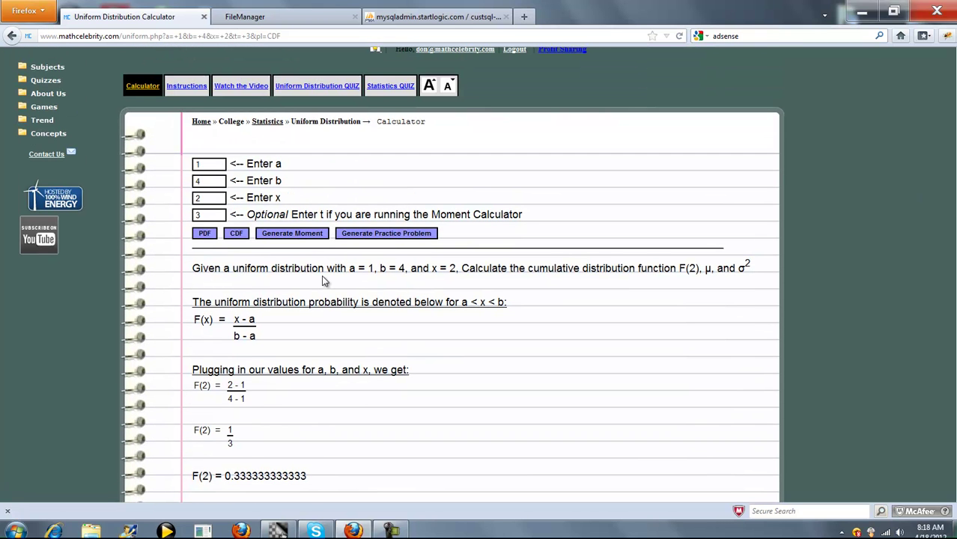
- Generate moment 3 for a=1, b=4 in larger text and highlight M3 = 18081.6339869
{"action": "left_click", "coordinate": [292, 234]}
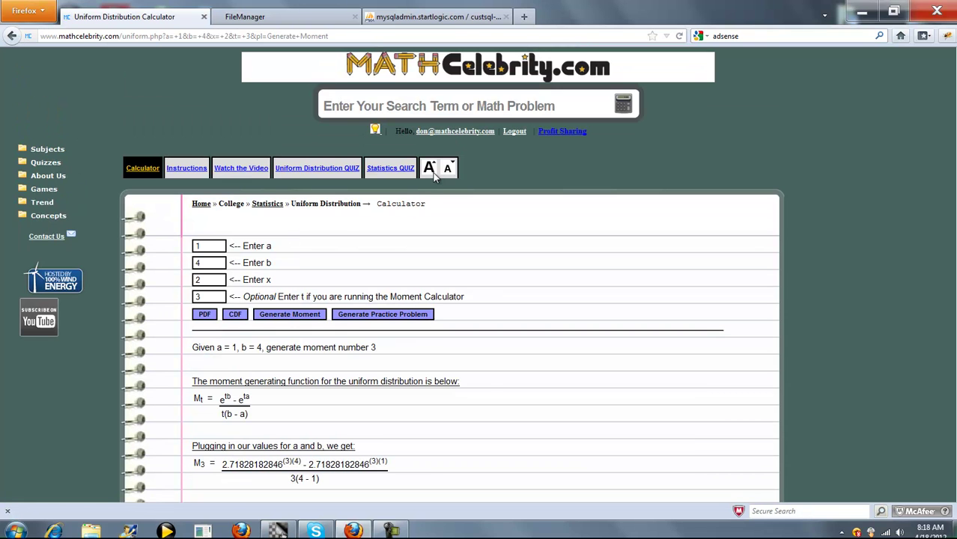
{"action": "left_click", "coordinate": [433, 174]}
{"action": "scroll", "coordinate": [584, 271], "scroll_direction": "down", "scroll_amount": 3}
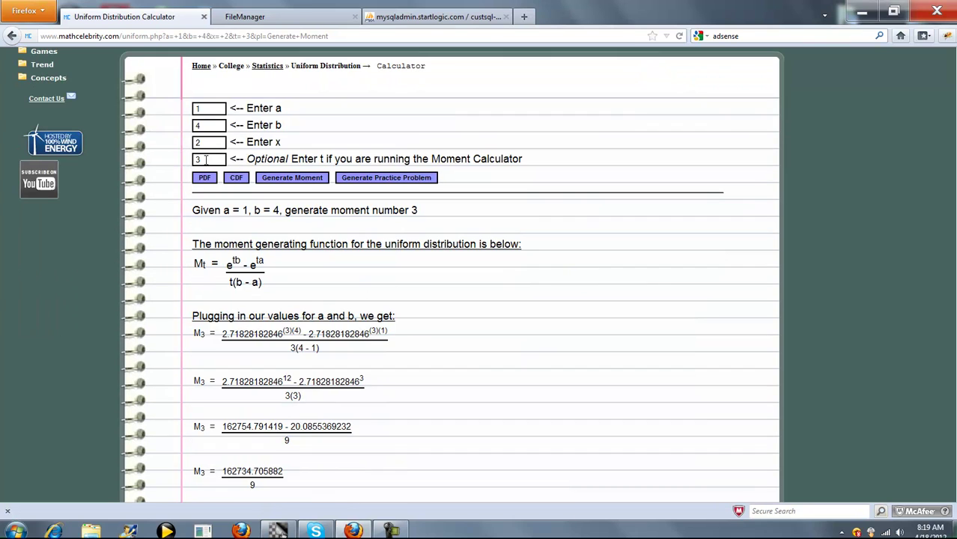
{"action": "scroll", "coordinate": [541, 256], "scroll_direction": "down", "scroll_amount": 2}
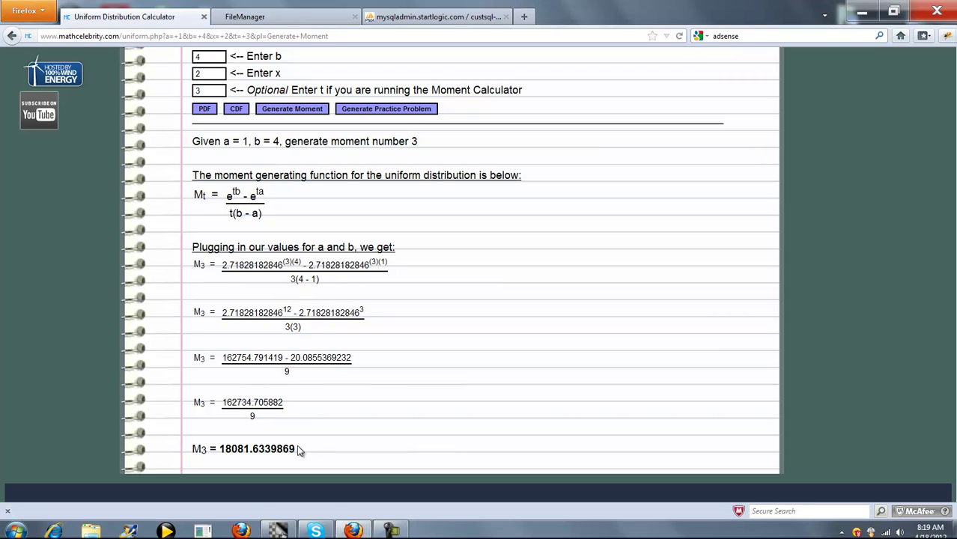
{"action": "left_click_drag", "start_coordinate": [305, 454], "coordinate": [201, 447]}
- Change t from 3 to 2 and generate the new moment
{"action": "left_click", "coordinate": [330, 292]}
{"action": "double_click", "coordinate": [213, 89]}
{"action": "type", "text": "2"}
{"action": "left_click", "coordinate": [278, 110]}
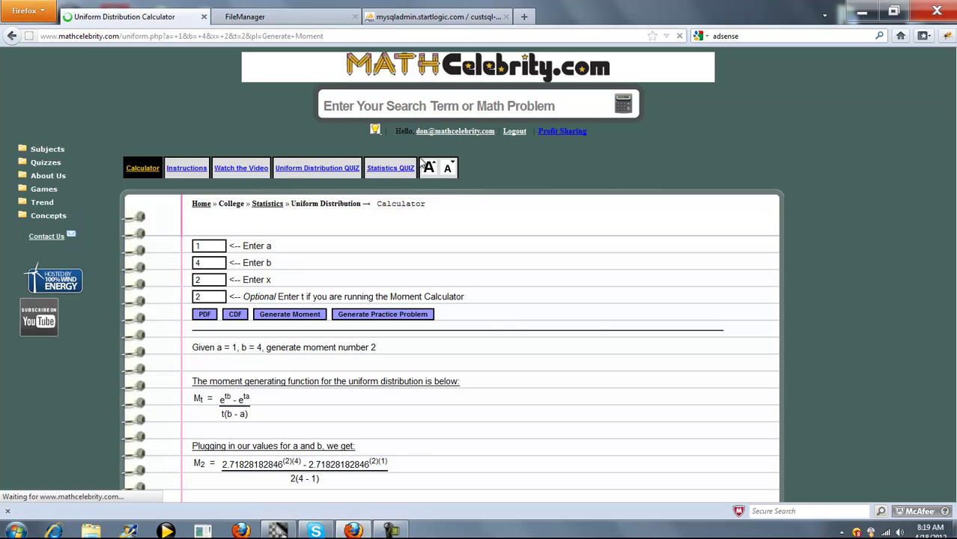
- Review the moment-2 working down to M2 = 495.594821824 and scroll back up
{"action": "scroll", "coordinate": [532, 214], "scroll_direction": "down", "scroll_amount": 5}
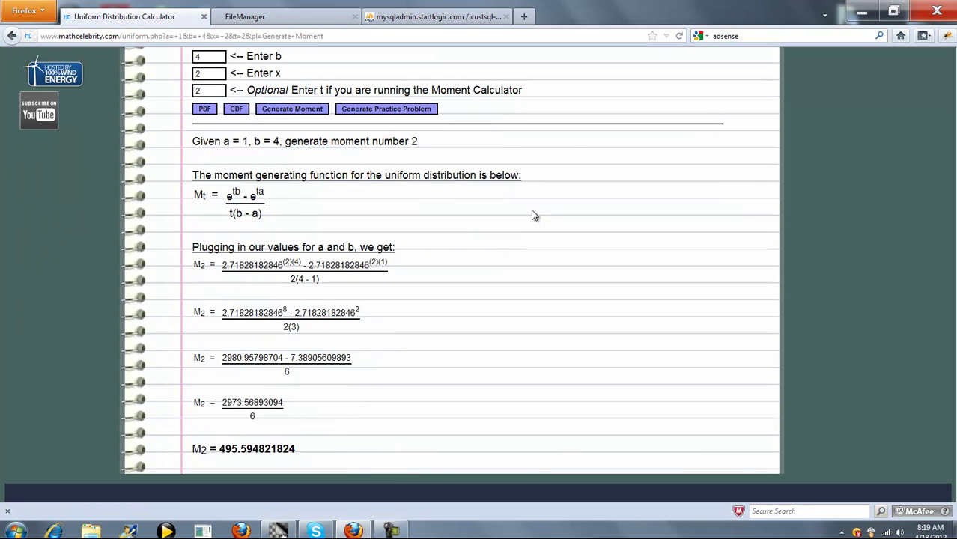
{"action": "scroll", "coordinate": [252, 239], "scroll_direction": "down", "scroll_amount": 2}
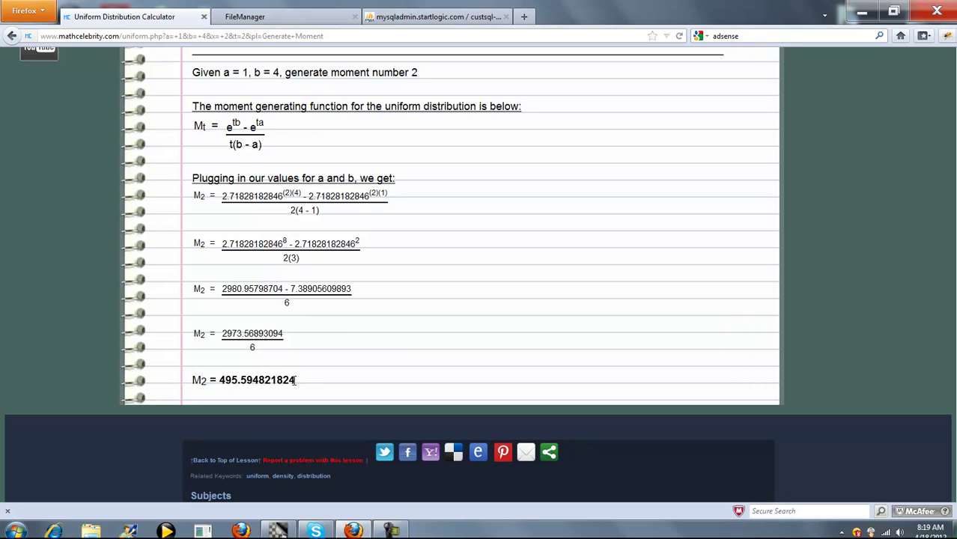
{"action": "left_click_drag", "start_coordinate": [295, 380], "coordinate": [219, 381]}
{"action": "left_click", "coordinate": [452, 342]}
{"action": "scroll", "coordinate": [597, 232], "scroll_direction": "up", "scroll_amount": 3}
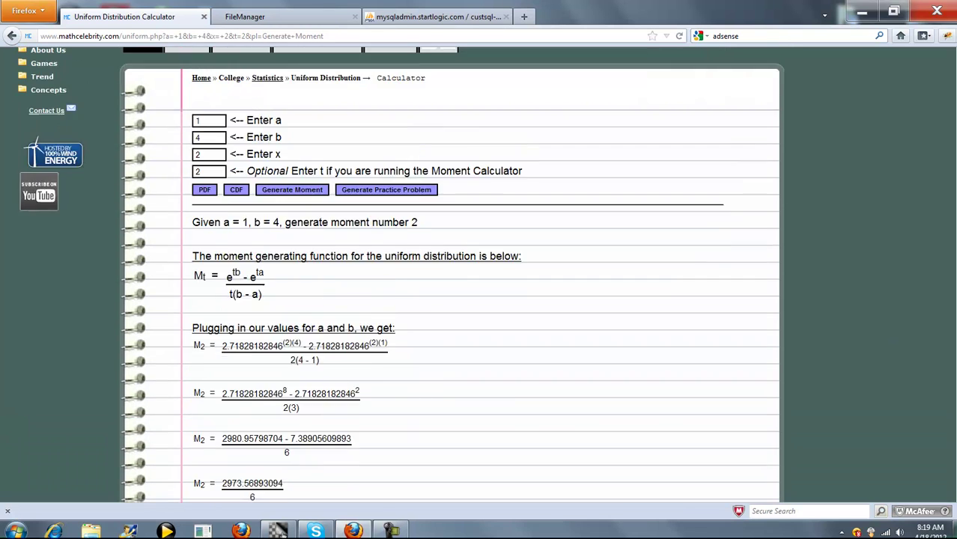
{"action": "scroll", "coordinate": [597, 232], "scroll_direction": "up", "scroll_amount": 2}
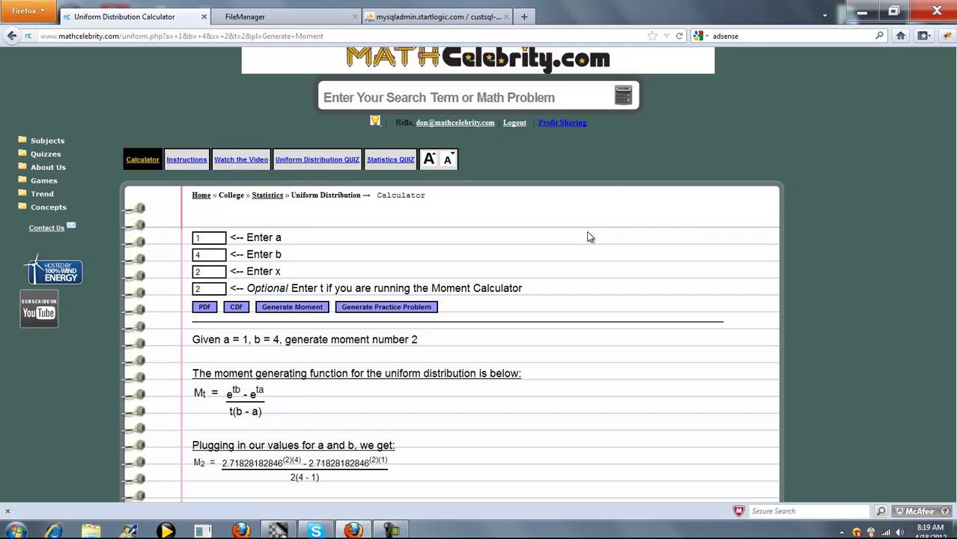